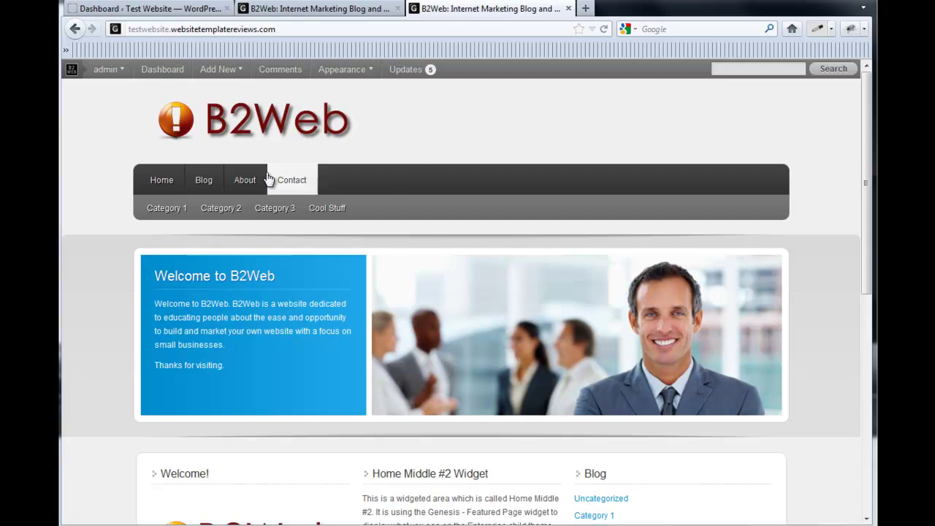
# Step: View the B2Web Contact page, which shows only a short intro line
pyautogui.click(295, 183)
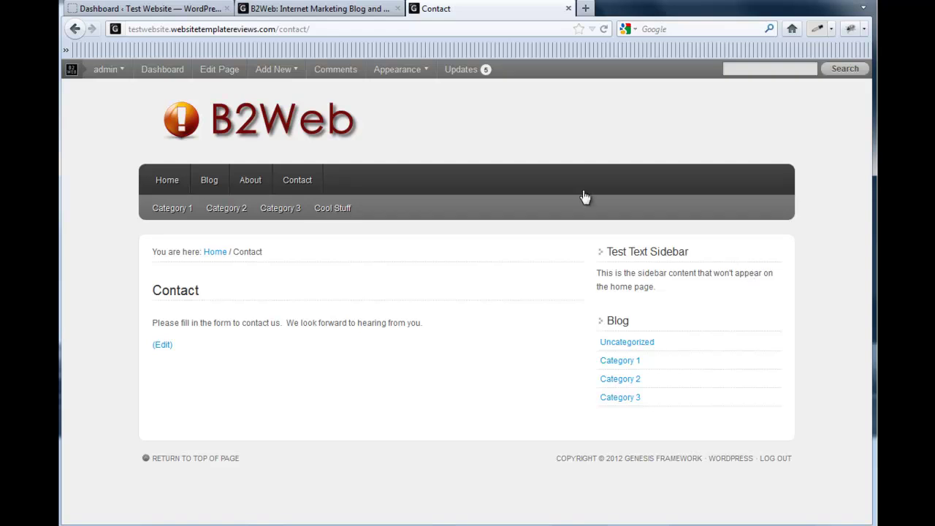
# Step: Bring up Contact Form 7's Contact form 1 with its shortcode and default fields
pyautogui.click(188, 8)
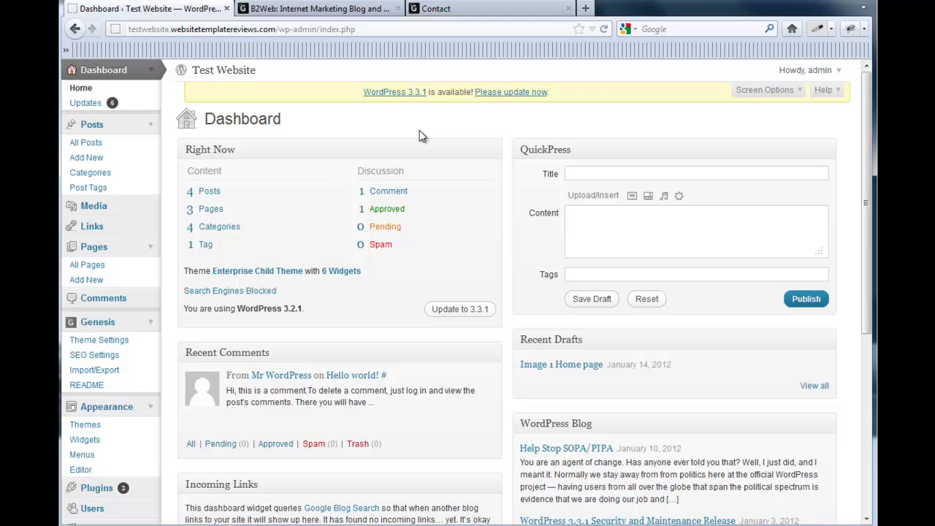
pyautogui.scroll(-5, 318, 278)
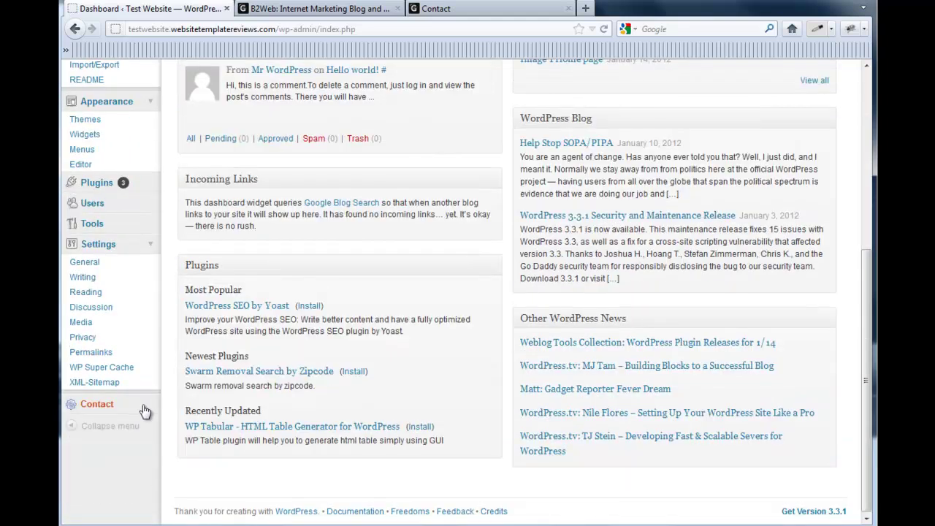
pyautogui.click(99, 406)
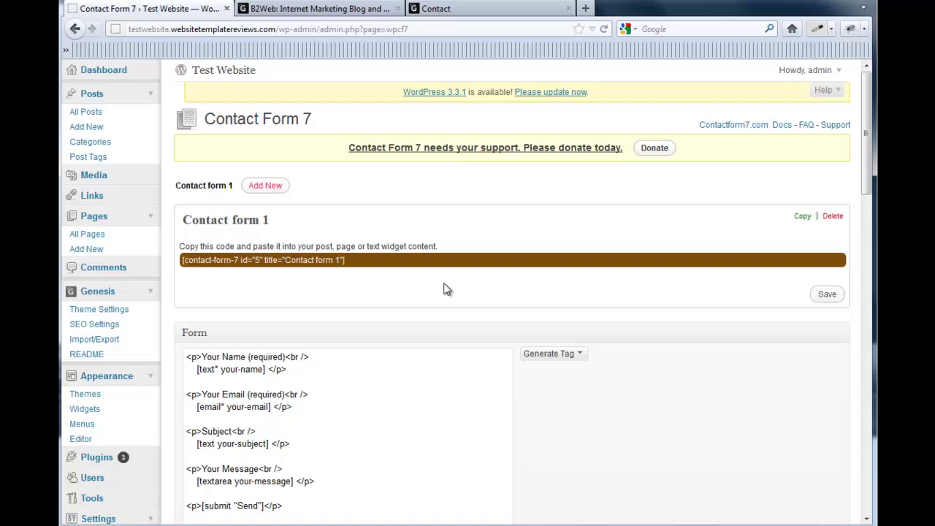
pyautogui.scroll(-5, 443, 289)
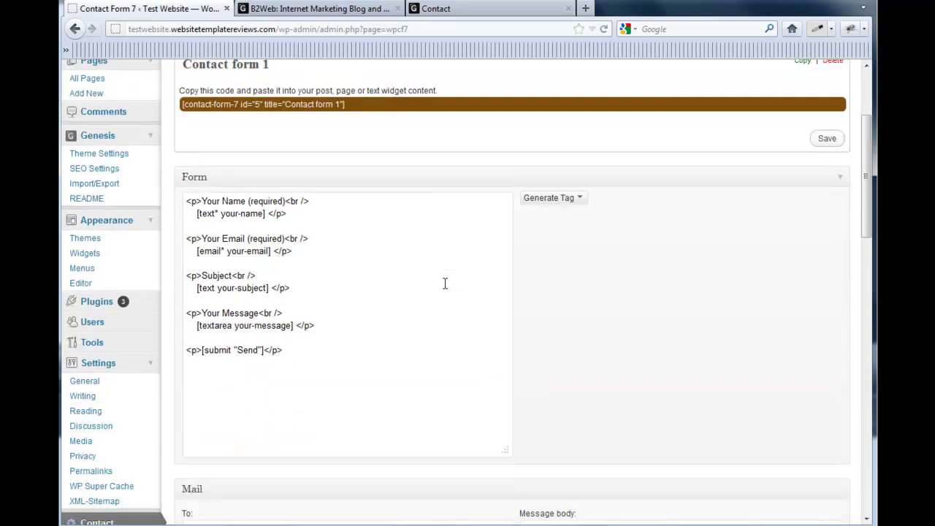
pyautogui.scroll(5, 443, 290)
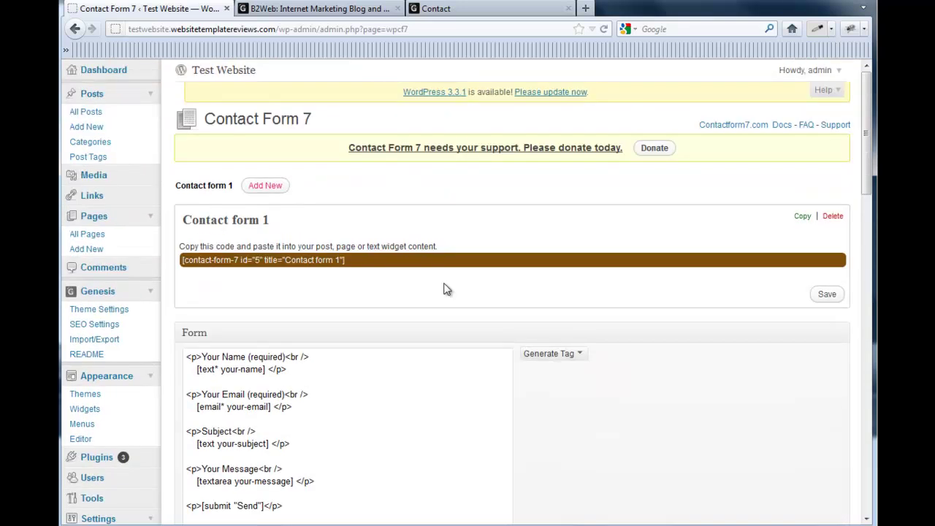
pyautogui.scroll(-2, 446, 289)
pyautogui.scroll(-6, 444, 289)
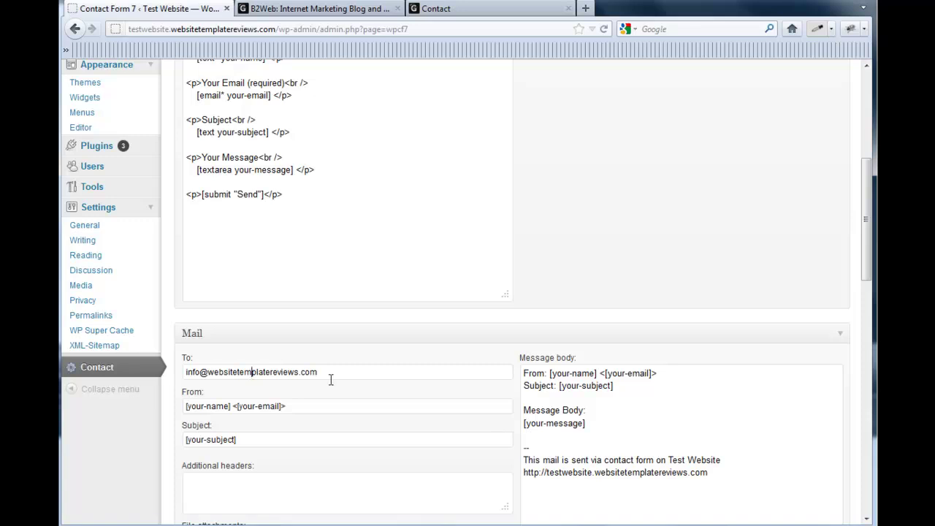
pyautogui.moveTo(330, 379); pyautogui.dragTo(210, 375)
pyautogui.click(212, 374)
pyautogui.click(318, 372)
# Step: Show the Generate Tag list of field types for Contact form 1
pyautogui.scroll(5, 320, 373)
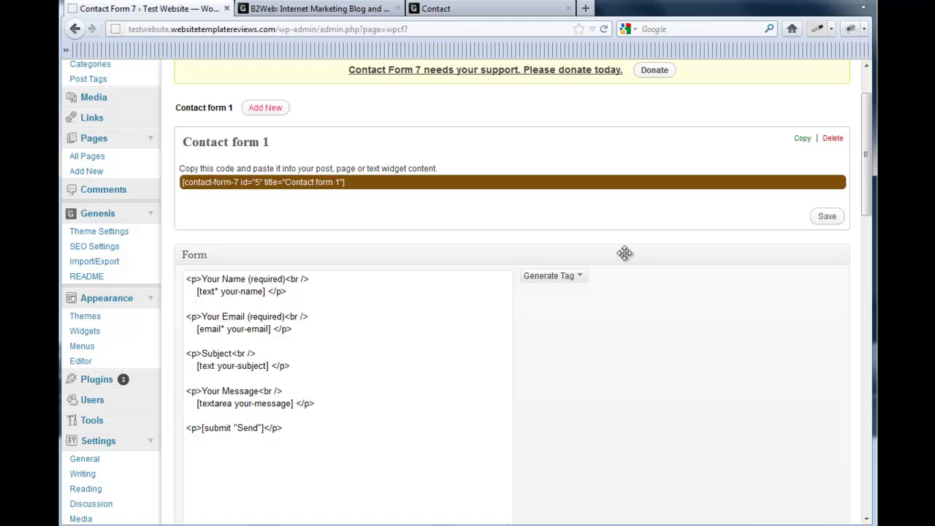
pyautogui.click(582, 278)
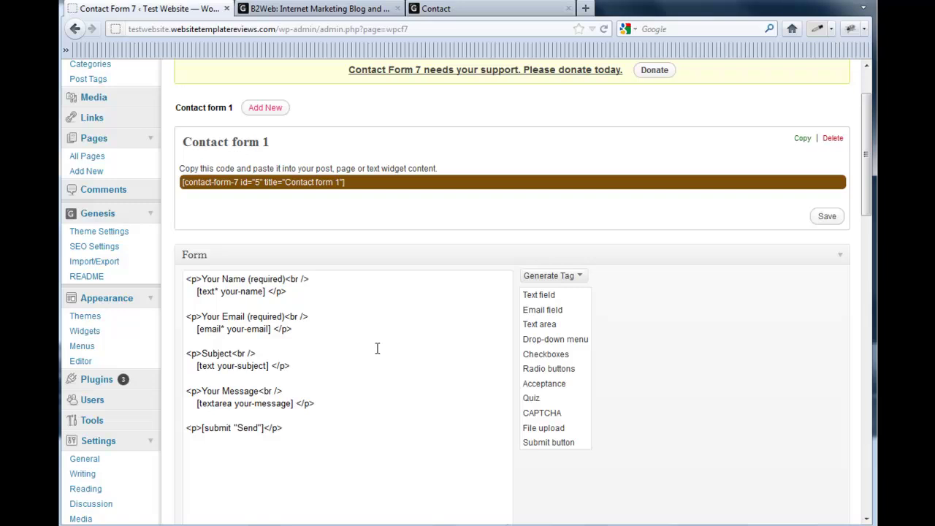
# Step: Copy the [contact-form-7 id="5" title="Contact form 1"] shortcode and go to the Pages list
pyautogui.click(363, 182)
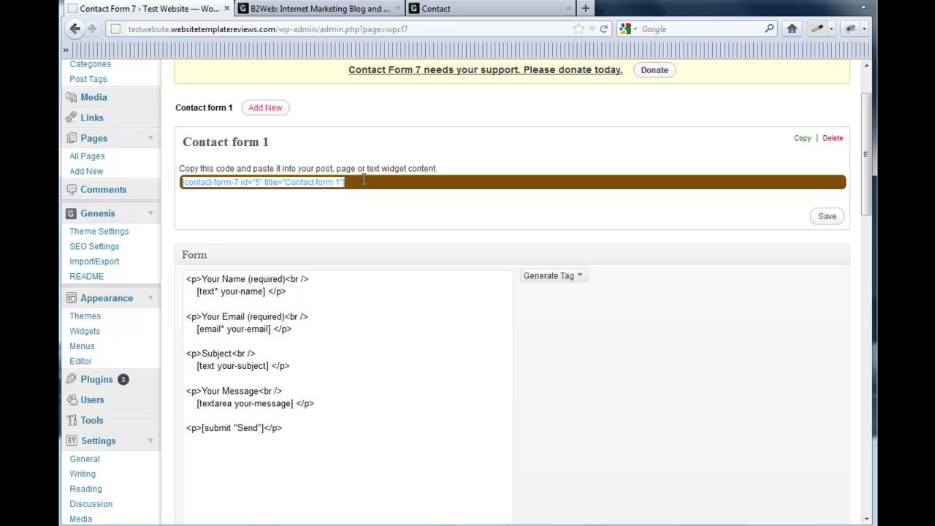
pyautogui.moveTo(361, 182); pyautogui.dragTo(181, 182)
pyautogui.hotkey('ctrl', 'c')
pyautogui.click(96, 141)
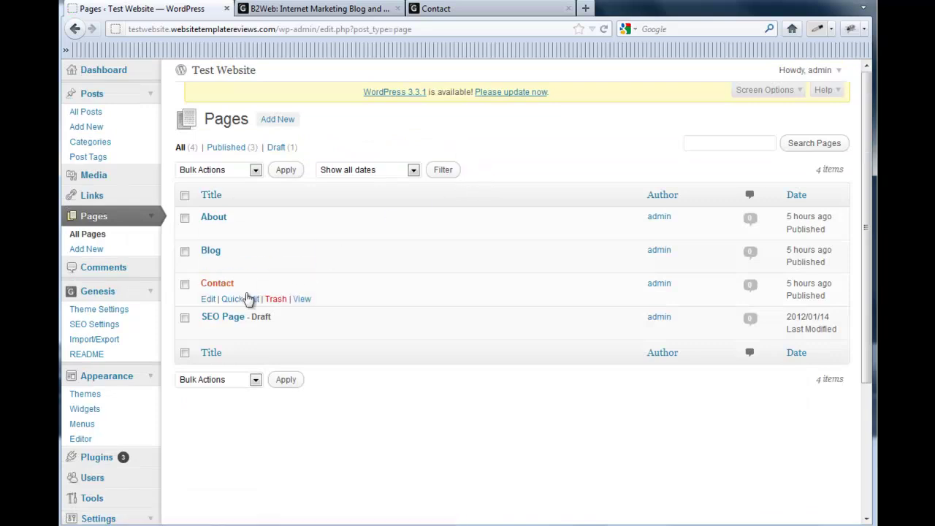
# Step: Paste the shortcode on a new line below the Contact page's intro and update the page
pyautogui.click(209, 299)
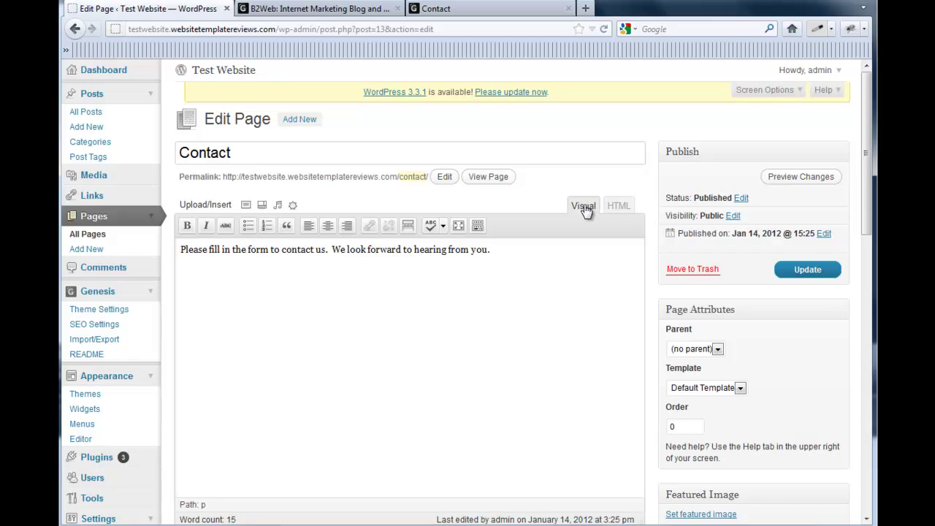
pyautogui.click(517, 256)
pyautogui.press('Return')
pyautogui.hotkey('ctrl', 'v')
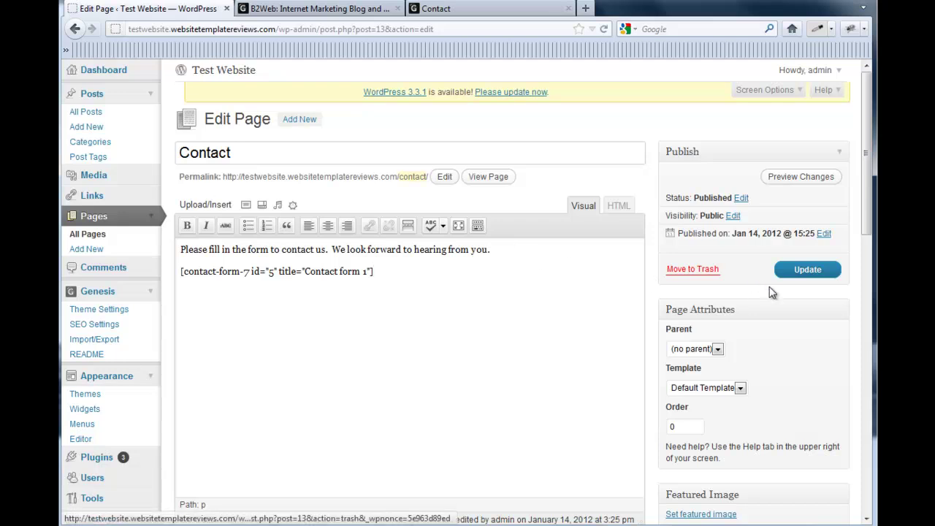
pyautogui.click(782, 272)
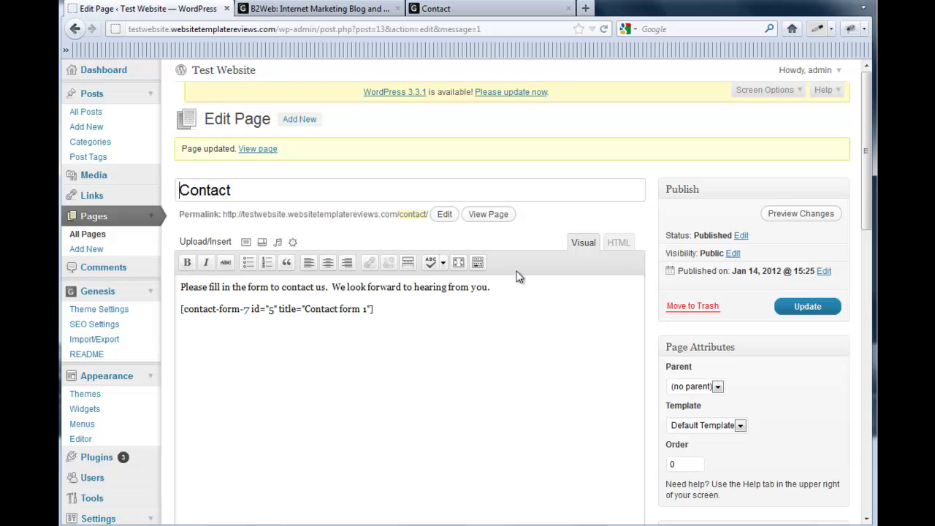
# Step: Check the live Contact page now shows the name, email, subject and message form
pyautogui.click(499, 215)
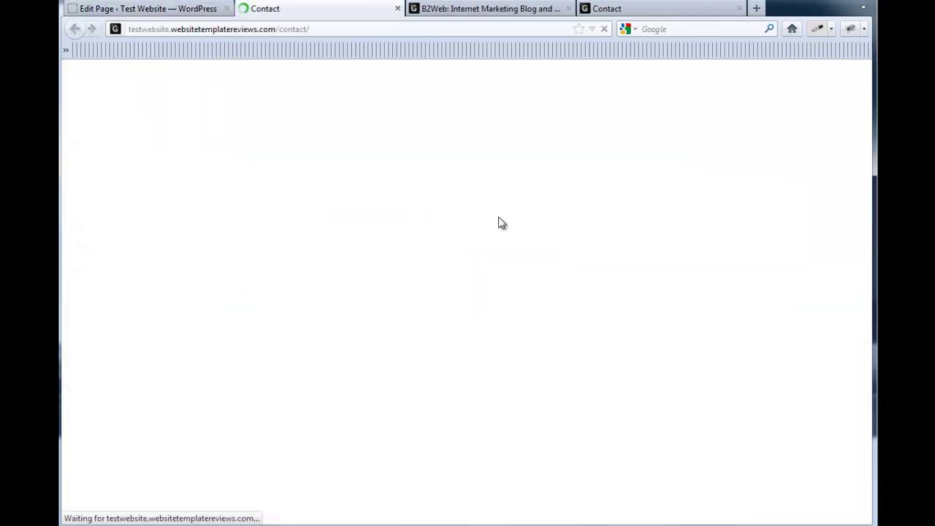
pyautogui.scroll(-2, 502, 223)
pyautogui.scroll(-2, 503, 222)
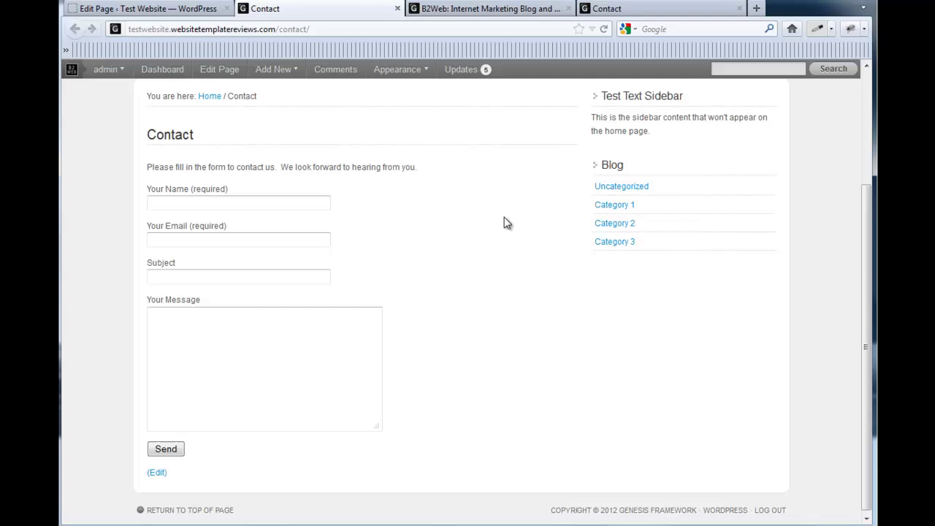
pyautogui.scroll(4, 505, 223)
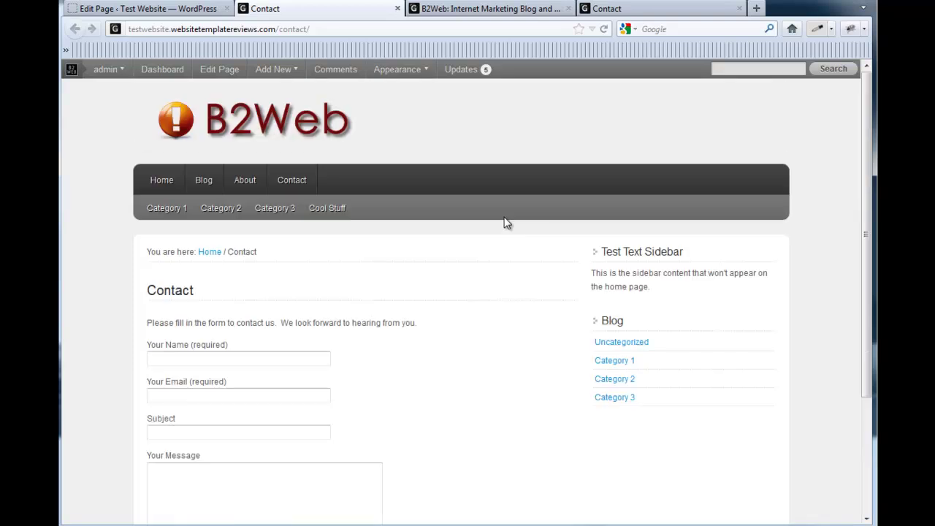
# Step: Add a Text widget to the Primary Sidebar on the Widgets screen
pyautogui.click(146, 8)
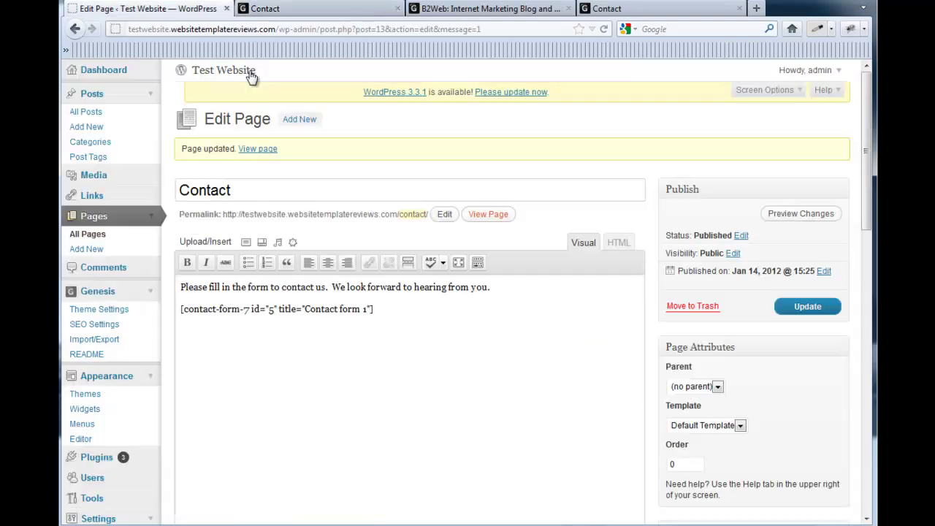
pyautogui.scroll(-4, 250, 78)
pyautogui.click(87, 253)
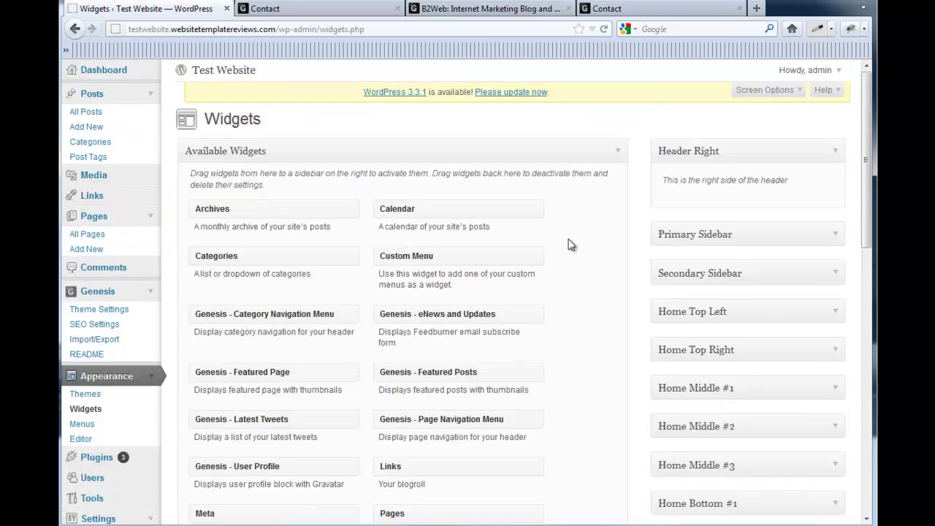
pyautogui.scroll(-2, 629, 230)
pyautogui.click(828, 157)
pyautogui.scroll(-3, 589, 183)
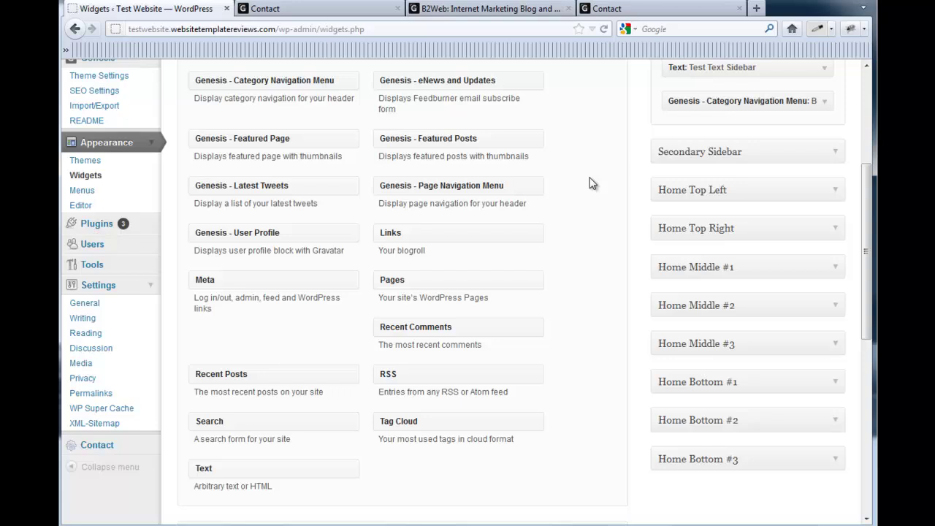
pyautogui.moveTo(233, 470); pyautogui.dragTo(710, 278)
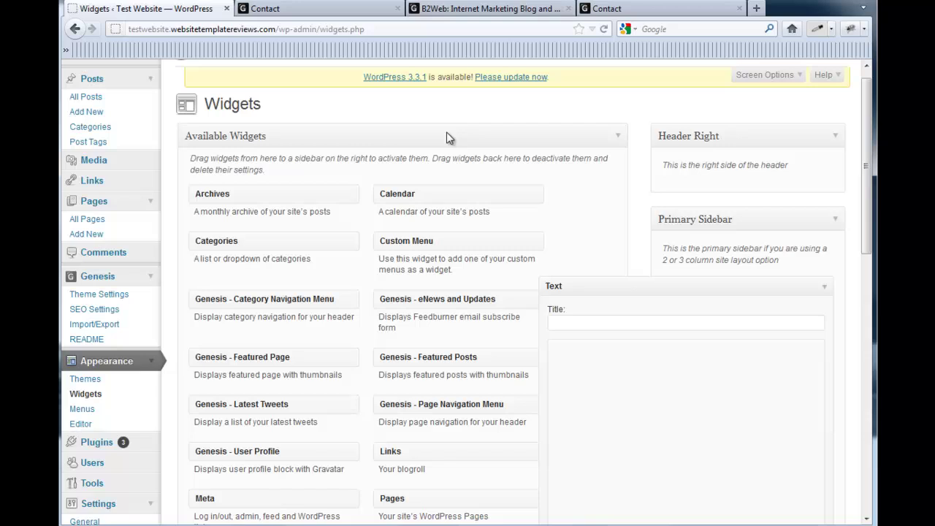
# Step: Title the Text widget 'Contact Us!' and paste the Contact form 1 shortcode as its content
pyautogui.click(671, 323)
pyautogui.write('Contact Us!')
pyautogui.click(632, 373)
pyautogui.hotkey('ctrl', 'v')
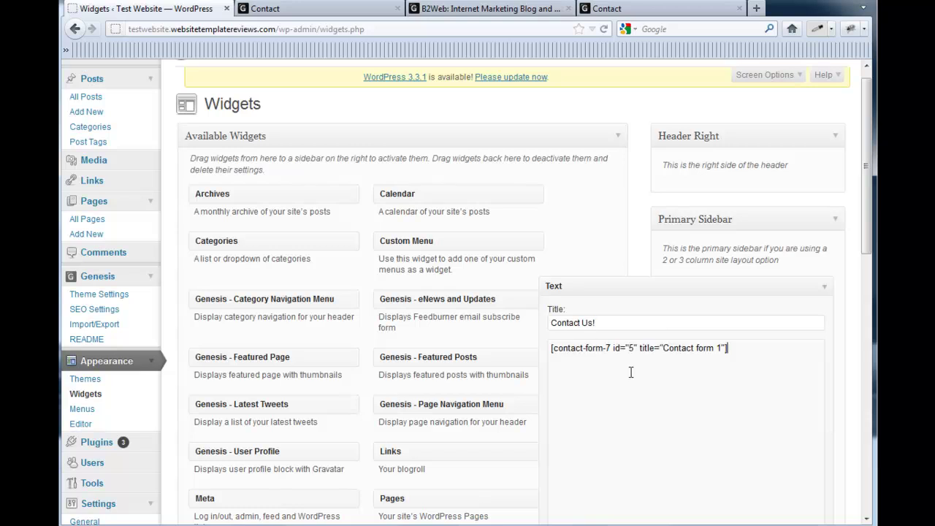
pyautogui.scroll(-4, 632, 373)
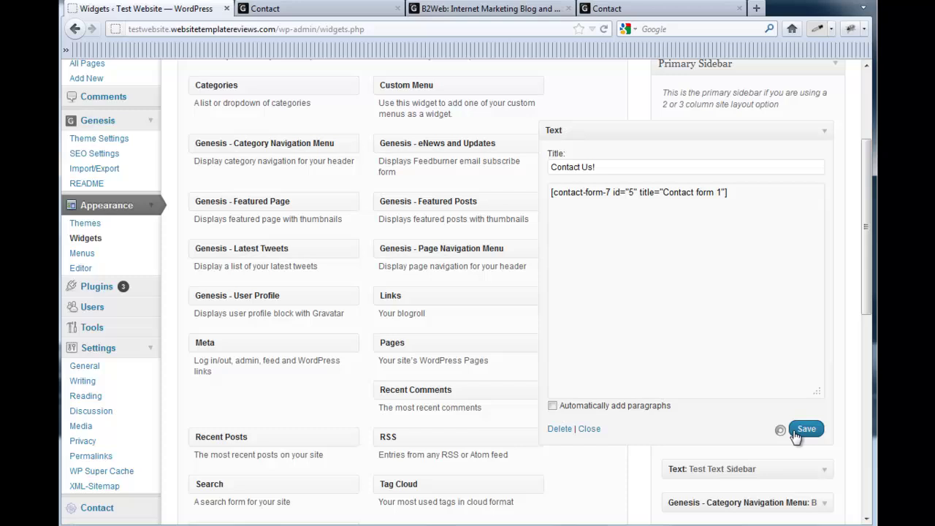
pyautogui.scroll(3, 703, 315)
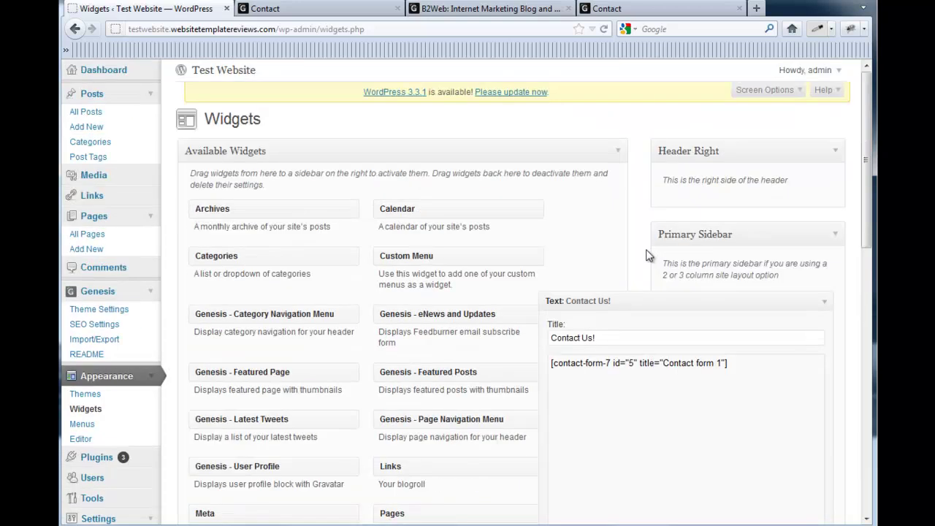
# Step: Go to the live Category 3 archive and confirm the 'Contact Us!' form in its sidebar
pyautogui.hotkey('ctrl', 'Tab')
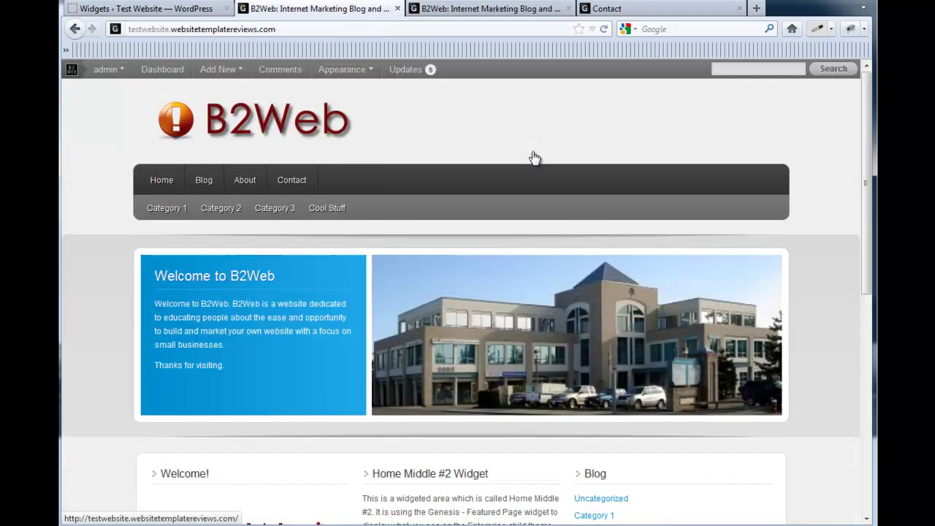
pyautogui.scroll(-2, 573, 167)
pyautogui.scroll(-4, 573, 170)
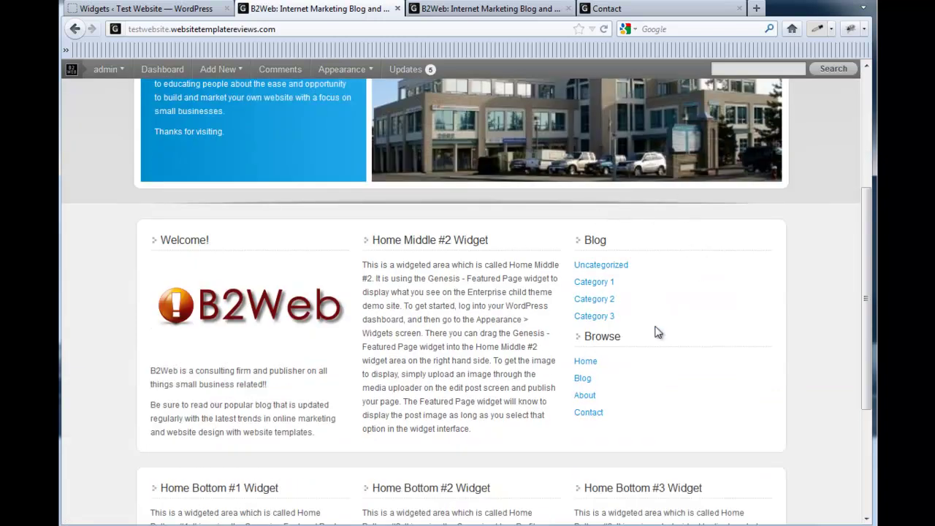
pyautogui.scroll(6, 712, 301)
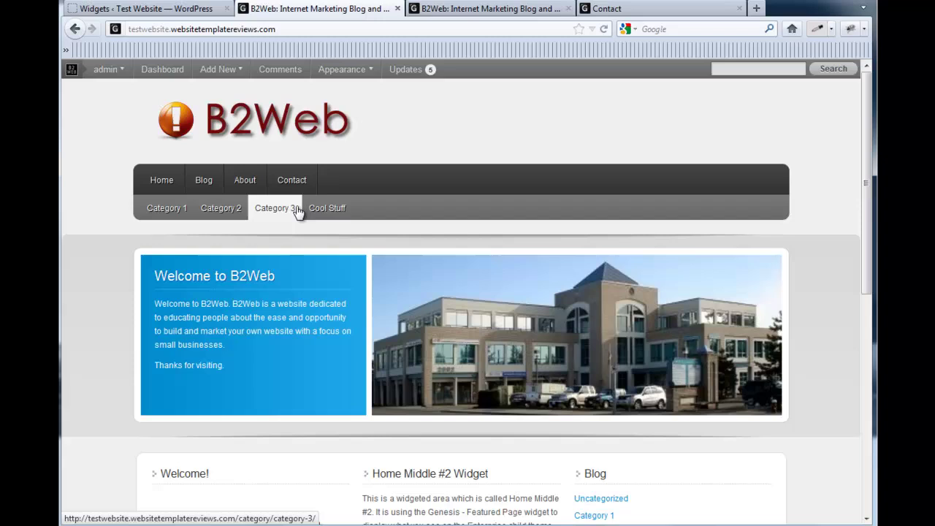
pyautogui.click(272, 212)
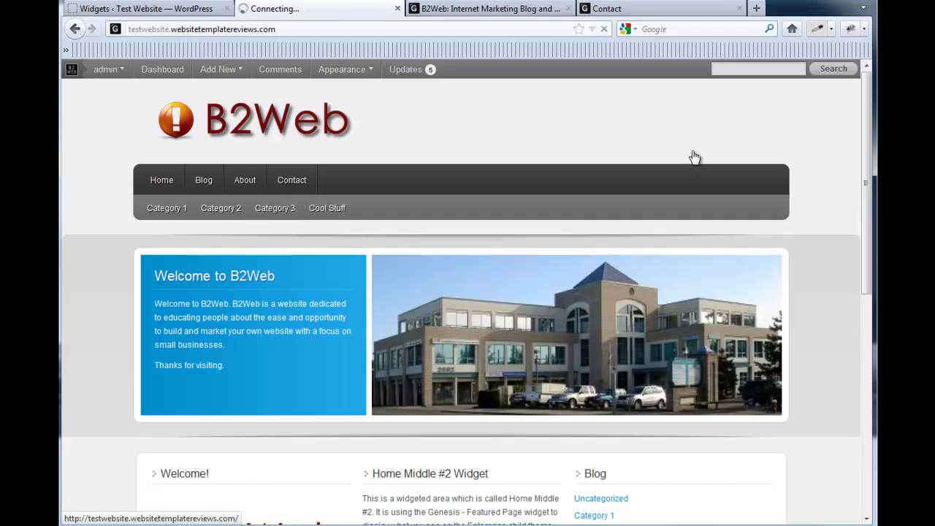
pyautogui.scroll(-2, 696, 158)
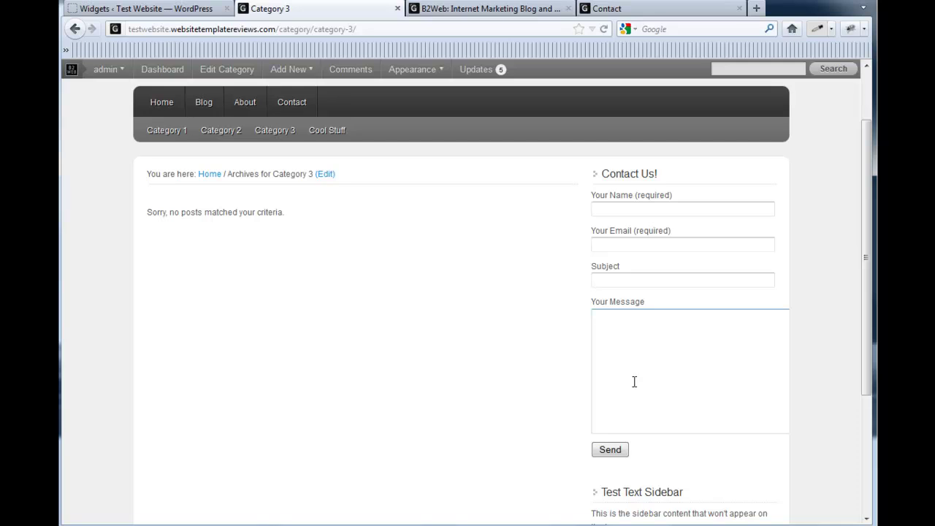
pyautogui.scroll(2, 511, 344)
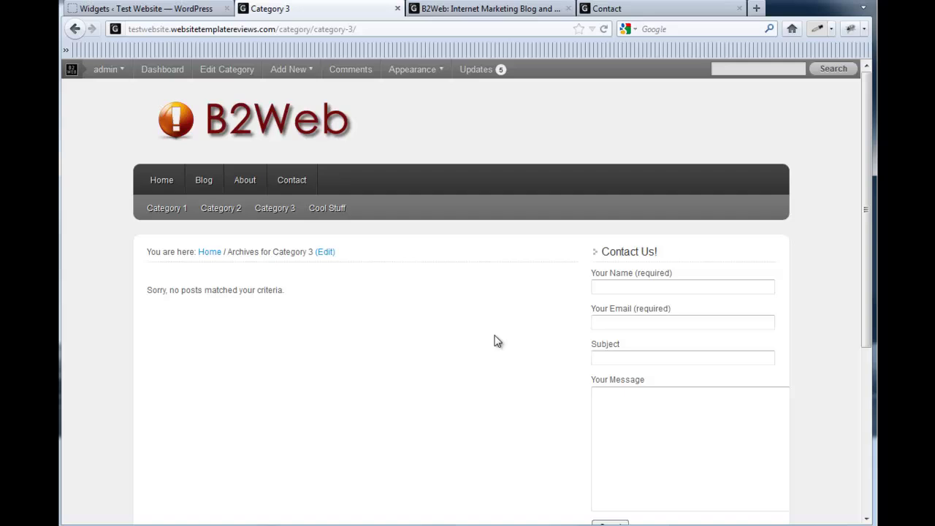